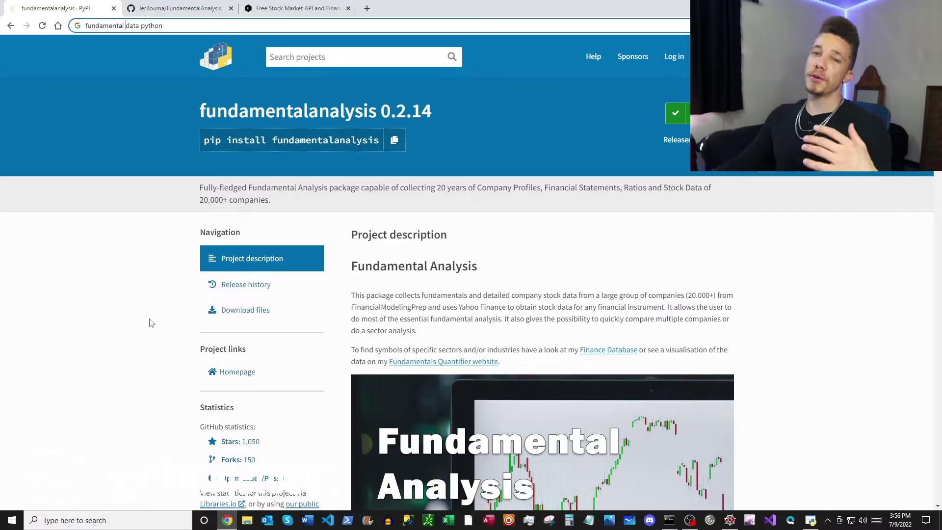
# Step: Search 'fundamental data python' and open the fundamentalanalysis PyPI page, then its GitHub repository
pyautogui.press('Return')
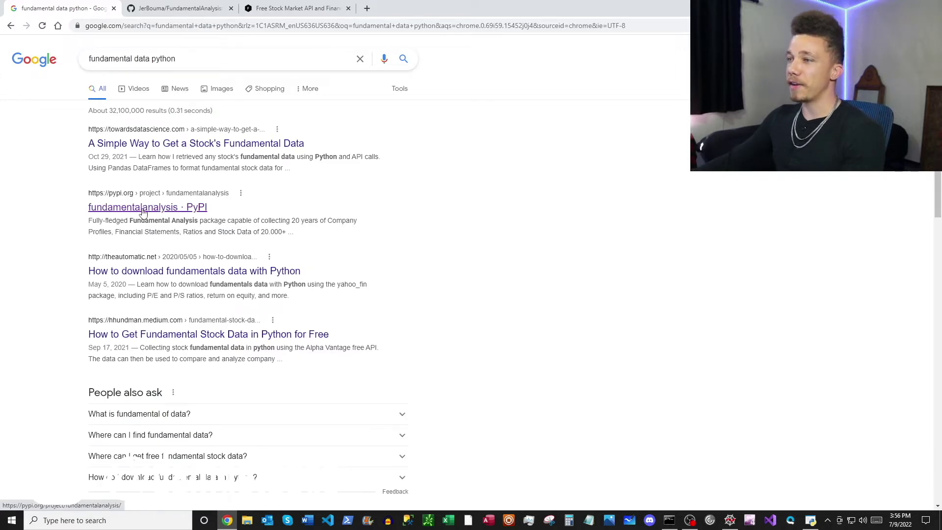
pyautogui.click(144, 209)
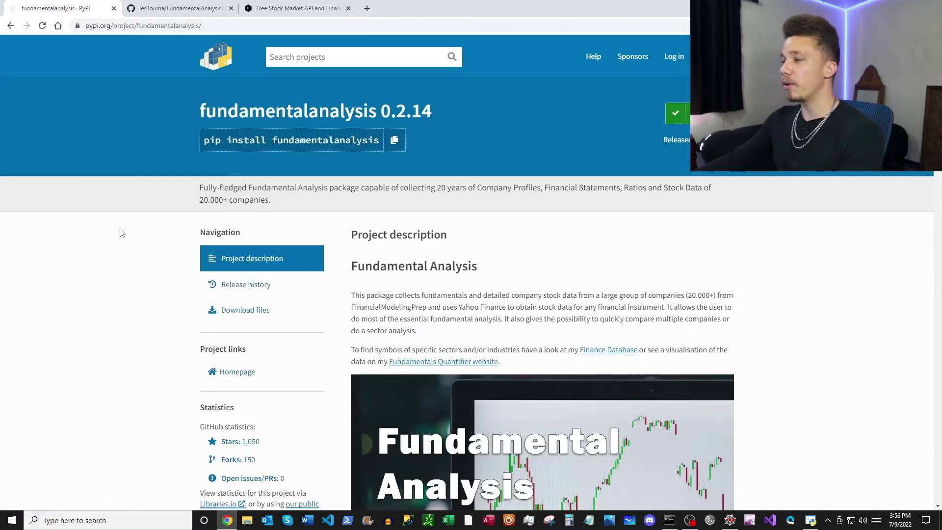
pyautogui.click(170, 9)
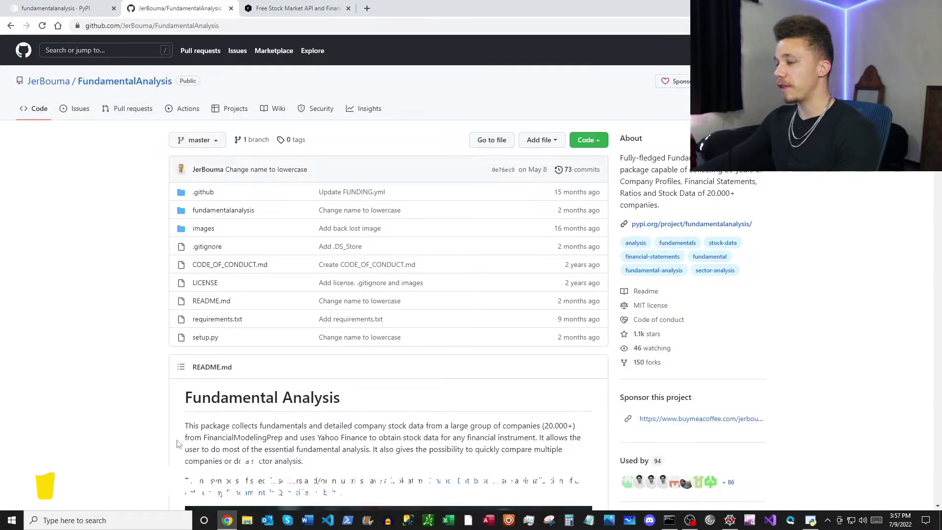
# Step: Switch to the Financial Modeling Prep API documentation in the neighbouring browser tab
pyautogui.click(271, 10)
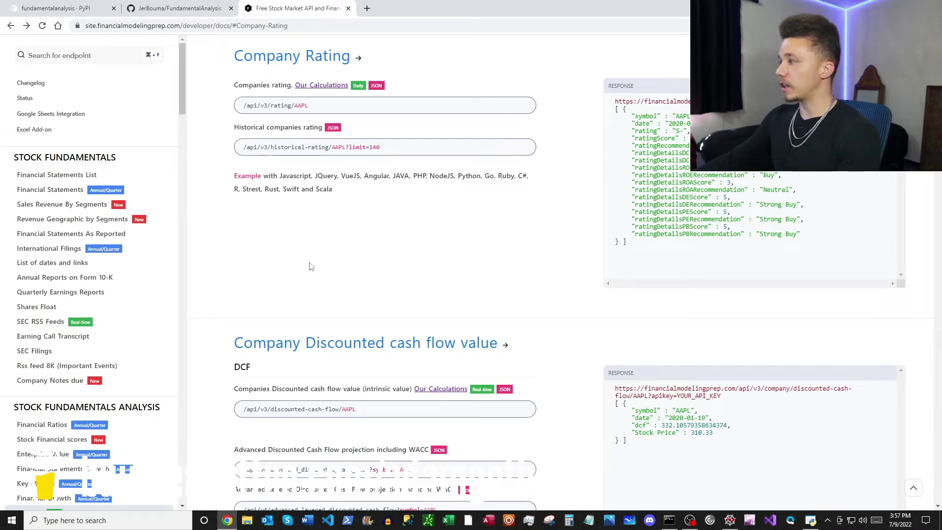
pyautogui.scroll(15, 309, 266)
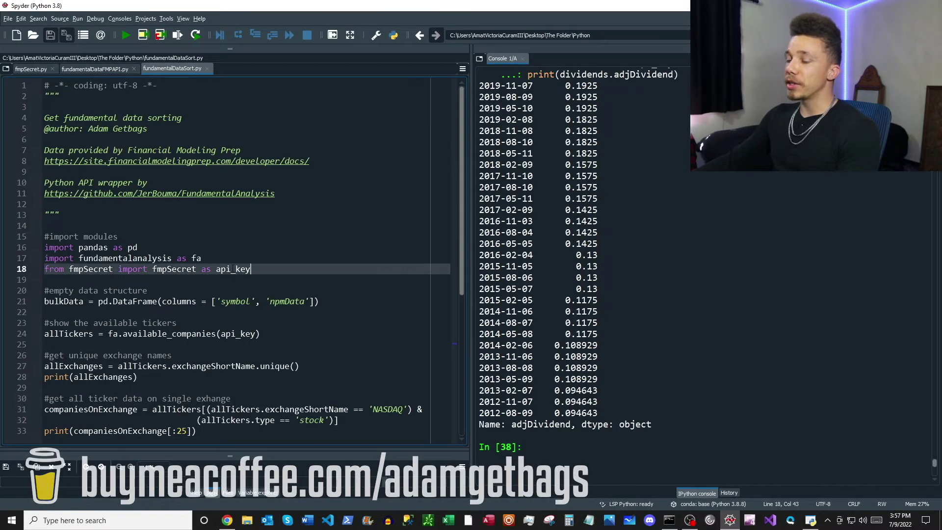
# Step: Run the import lines 15–18 and the empty symbol/npmData DataFrame on lines 20–21
pyautogui.moveTo(251, 269); pyautogui.dragTo(42, 236)
pyautogui.scroll(-2, 236, 258)
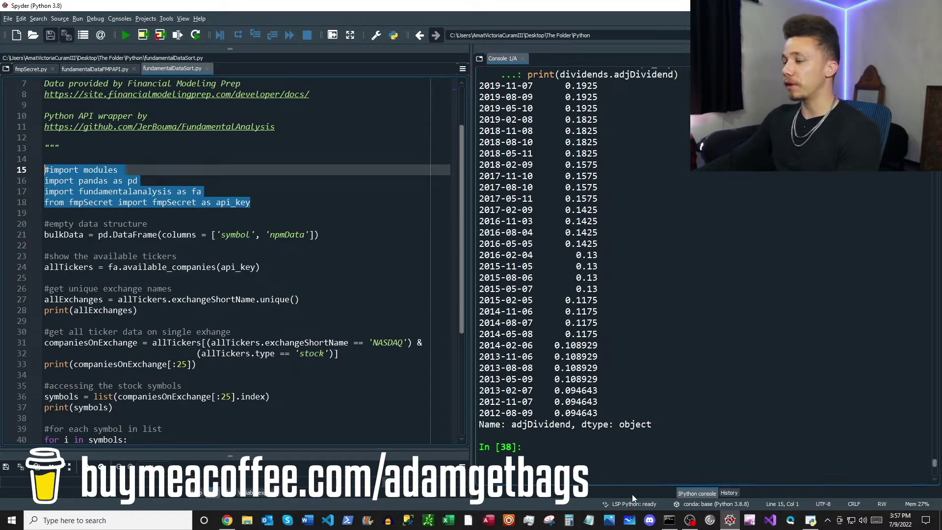
pyautogui.press('F9')
pyautogui.moveTo(319, 234); pyautogui.dragTo(44, 224)
pyautogui.press('F9')
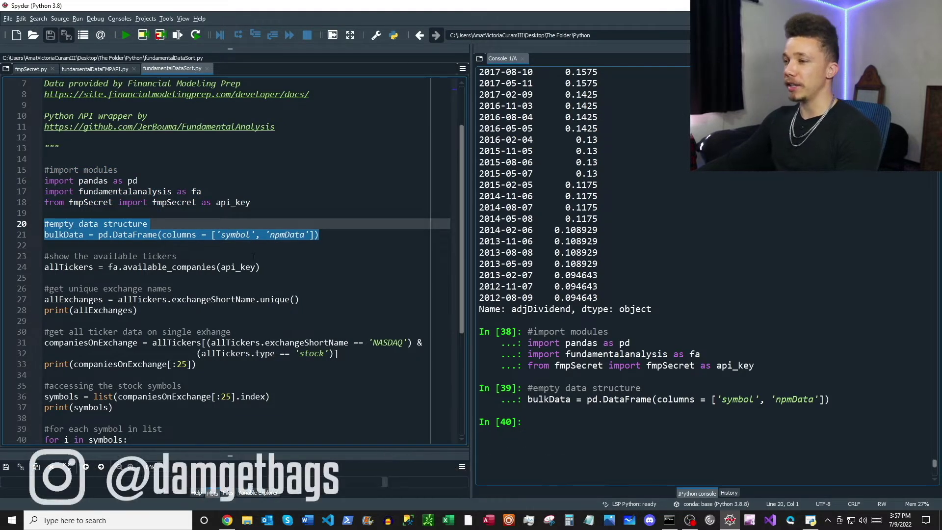
pyautogui.click(221, 234)
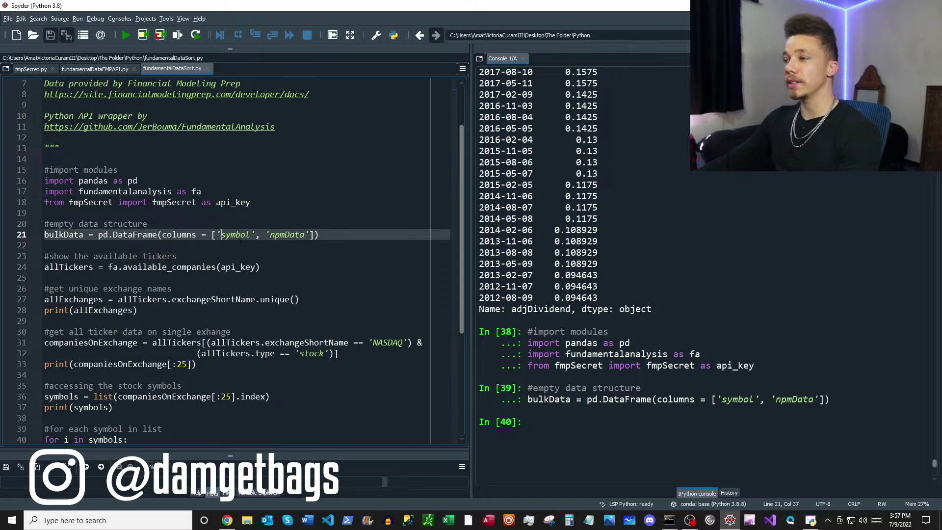
pyautogui.doubleClick(280, 234)
# Step: Run the available-tickers fetch on lines 23–24, returning 42,101 tickers
pyautogui.click(268, 267)
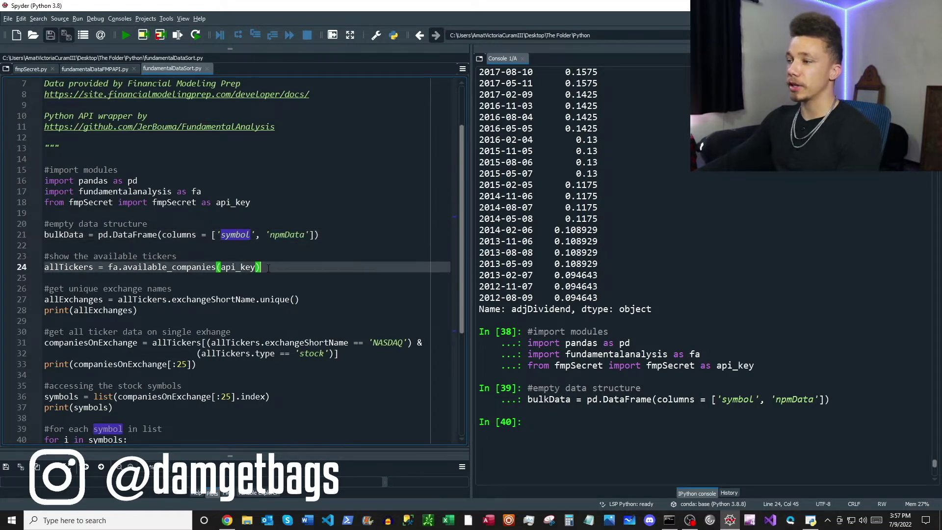
pyautogui.hotkey('shift', 'Home')
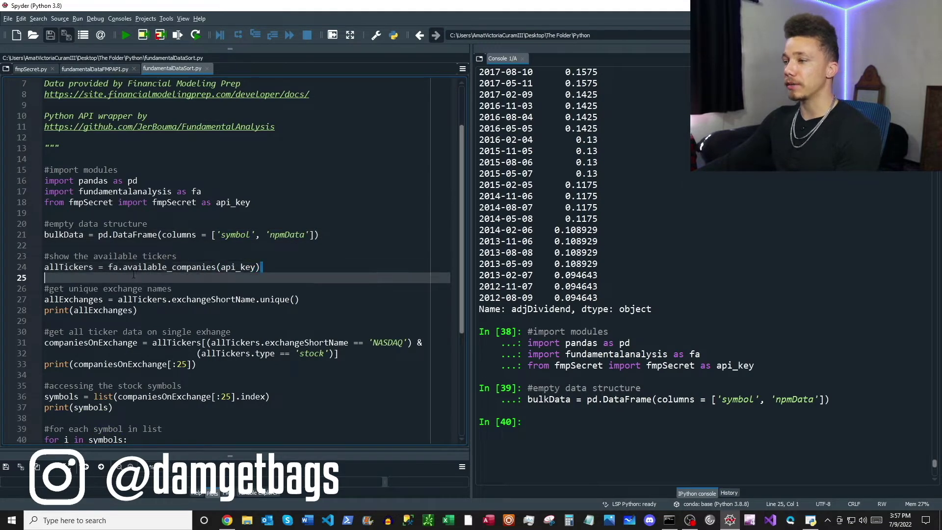
pyautogui.hotkey('shift', 'Up')
pyautogui.press('F9')
pyautogui.write('allTickers')
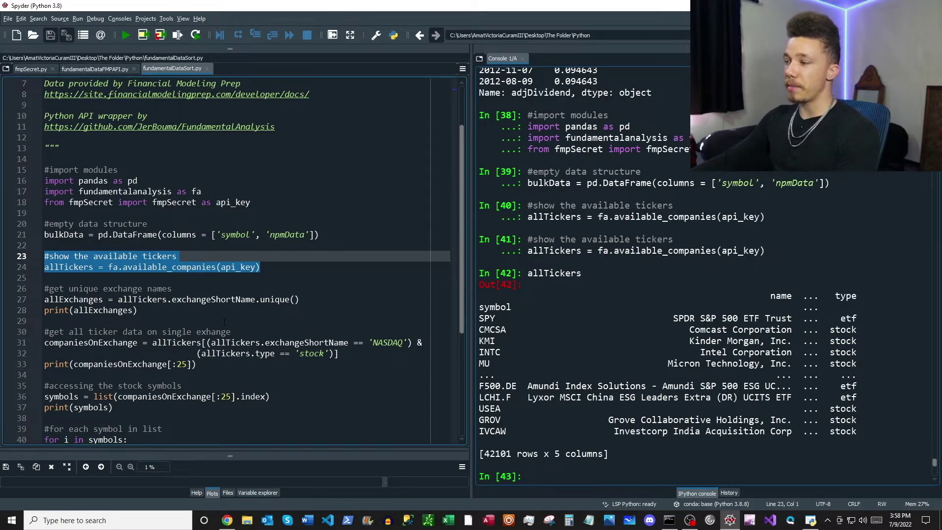
# Step: Run the unique-exchange listing and the NASDAQ stock filter, showing the 5,180-row companiesOnExchange table
pyautogui.moveTo(144, 313); pyautogui.dragTo(44, 289)
pyautogui.press('F9')
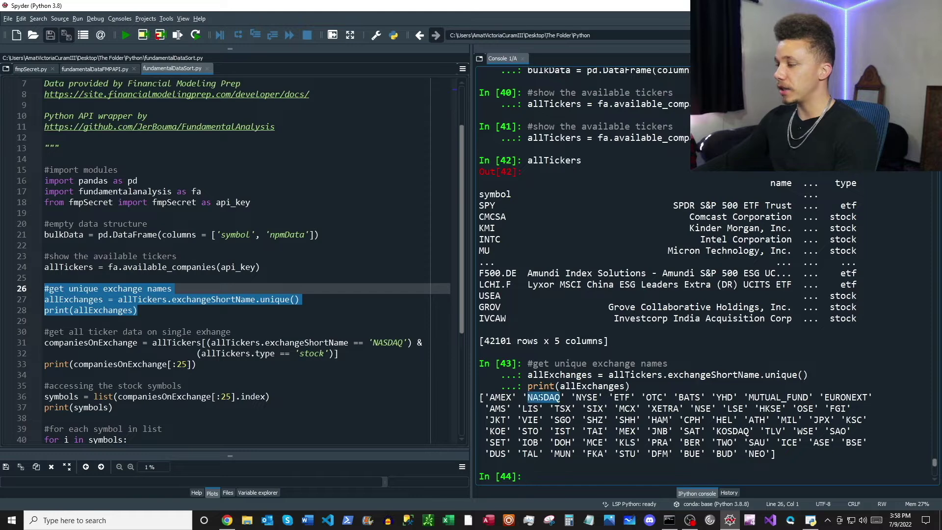
pyautogui.moveTo(341, 355); pyautogui.dragTo(45, 332)
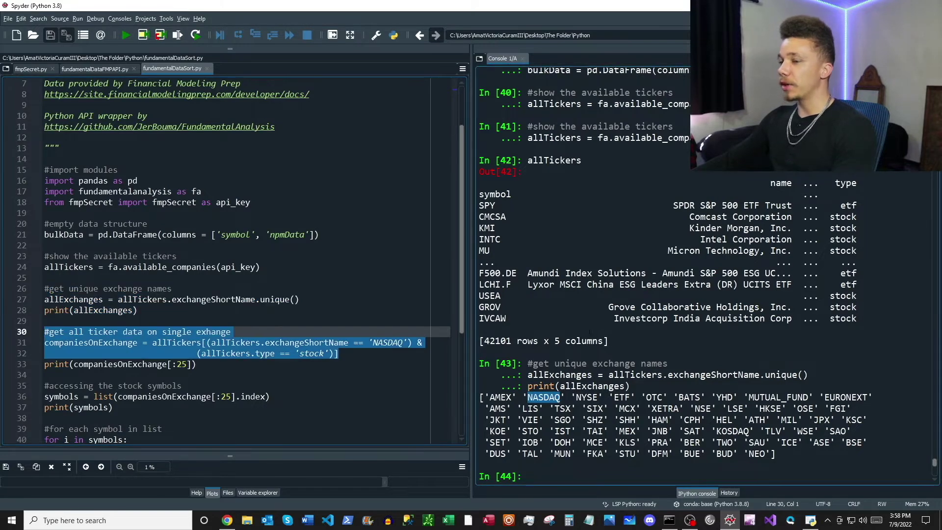
pyautogui.press('F9')
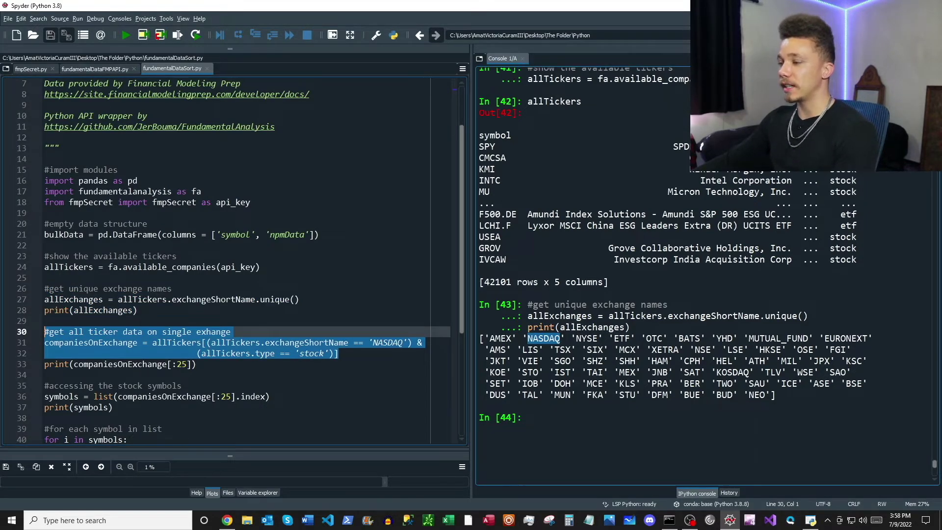
pyautogui.press('F9')
pyautogui.doubleClick(90, 342)
pyautogui.press('F9')
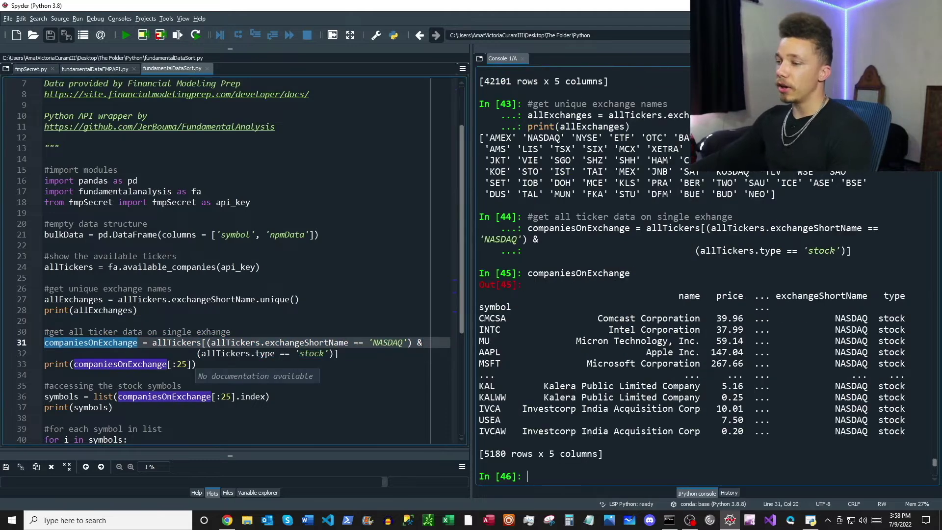
# Step: Check the NASDAQ and stock-type filter criteria, then print the first 25 companies
pyautogui.click(386, 342)
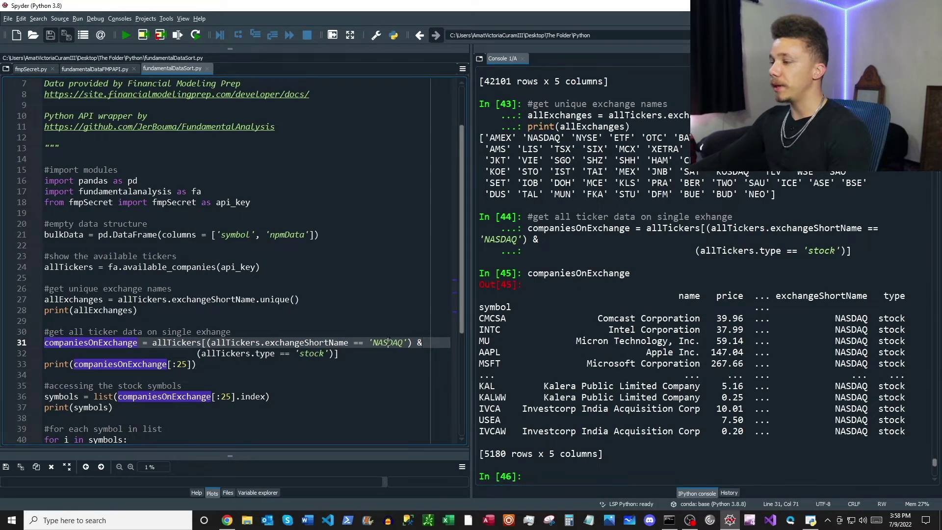
pyautogui.click(311, 354)
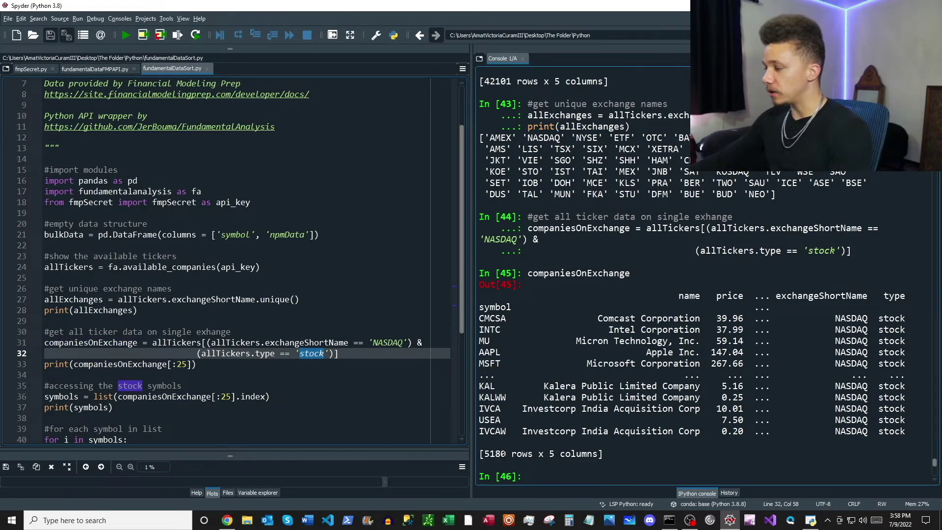
pyautogui.moveTo(483, 454); pyautogui.dragTo(507, 454)
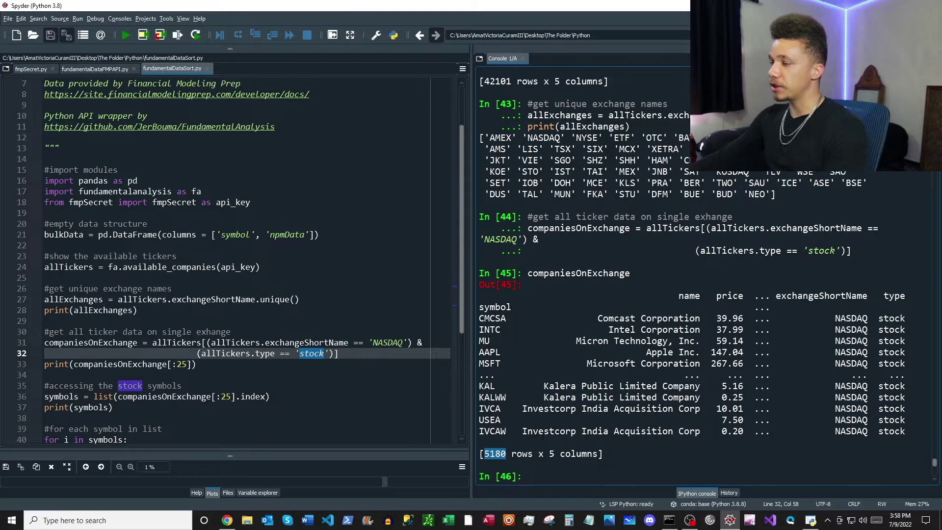
pyautogui.click(110, 364)
pyautogui.press('F9')
pyautogui.scroll(-3, 243, 295)
pyautogui.moveTo(44, 267); pyautogui.dragTo(112, 278)
pyautogui.scroll(-2, 615, 388)
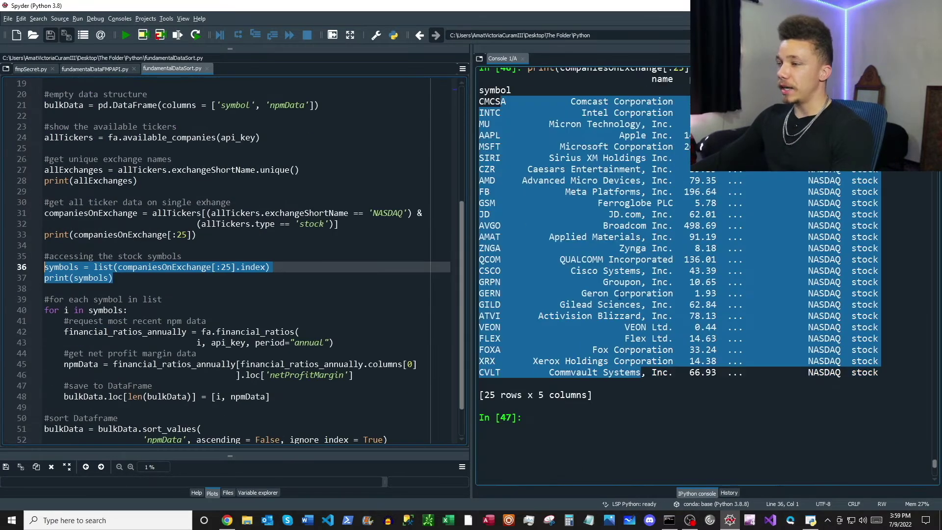
# Step: Print the 25 NASDAQ ticker symbols, CMCSA through CVLT, from lines 36–37
pyautogui.press('F9')
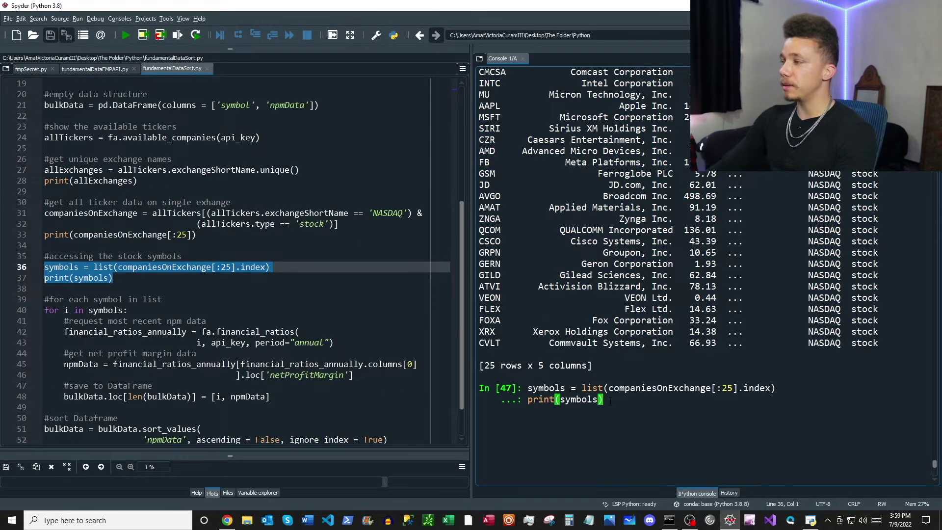
pyautogui.scroll(2, 608, 399)
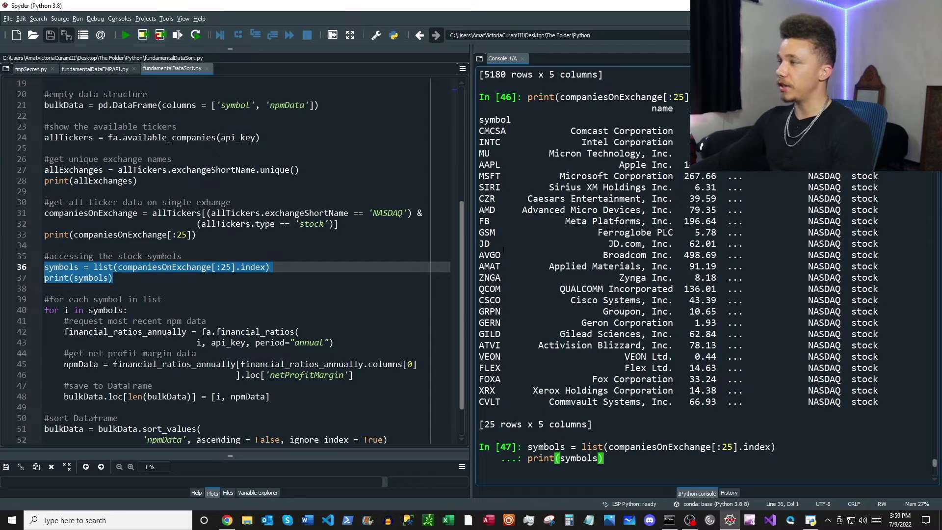
pyautogui.scroll(-2, 637, 425)
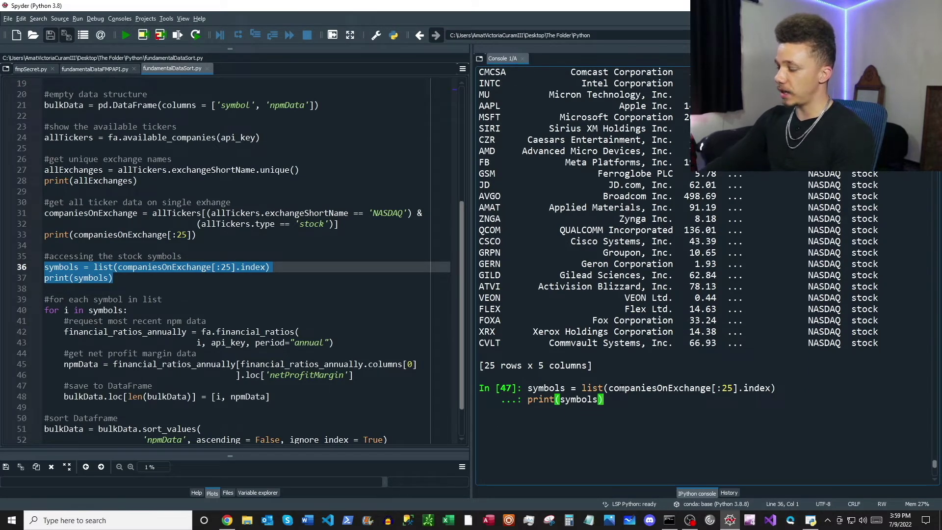
pyautogui.press('Return')
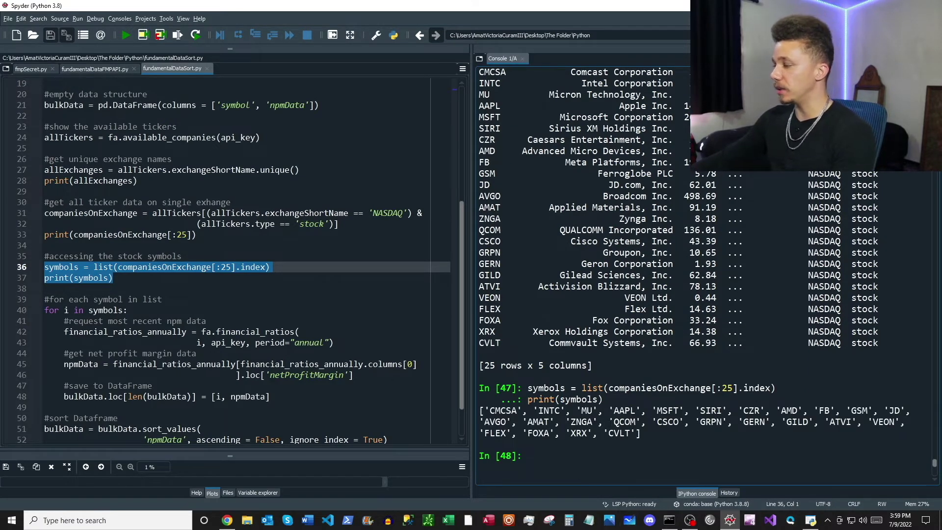
pyautogui.moveTo(641, 434); pyautogui.dragTo(479, 411)
# Step: Review the for-loop: annual ratios request, net profit margin extraction, and DataFrame save line
pyautogui.click(142, 299)
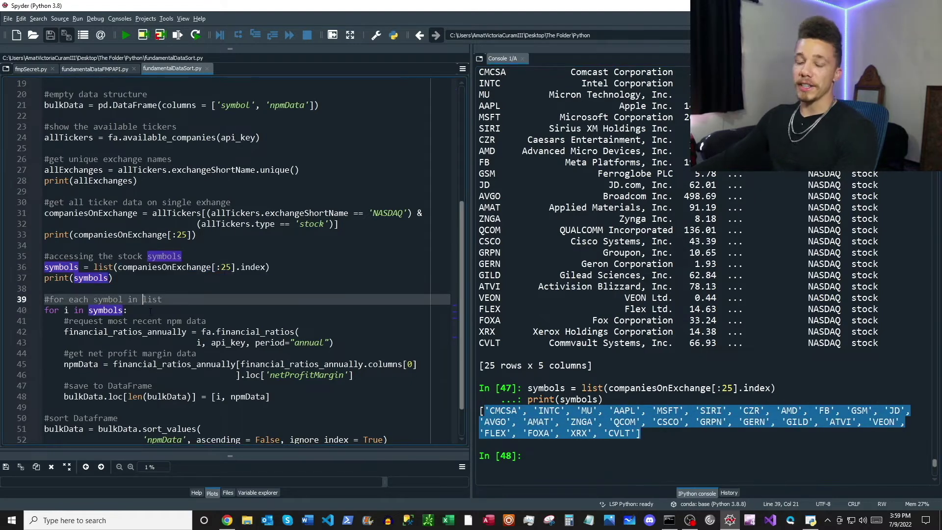
pyautogui.moveTo(44, 310); pyautogui.dragTo(64, 310)
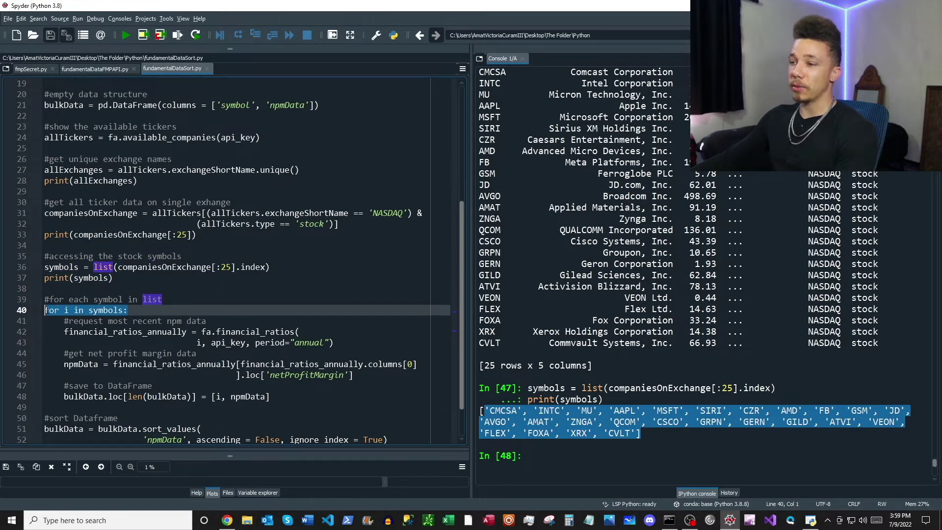
pyautogui.moveTo(128, 310); pyautogui.dragTo(49, 310)
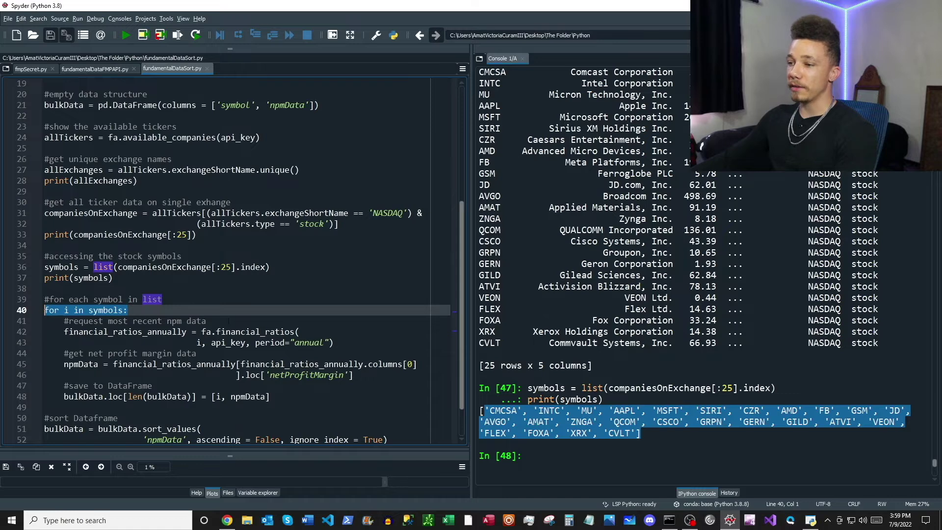
pyautogui.moveTo(341, 344); pyautogui.dragTo(68, 331)
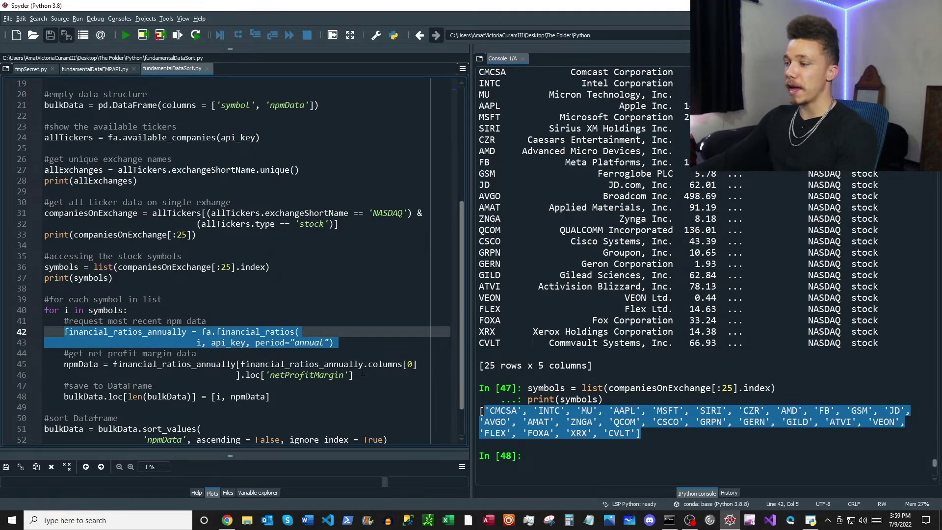
pyautogui.moveTo(359, 376); pyautogui.dragTo(114, 364)
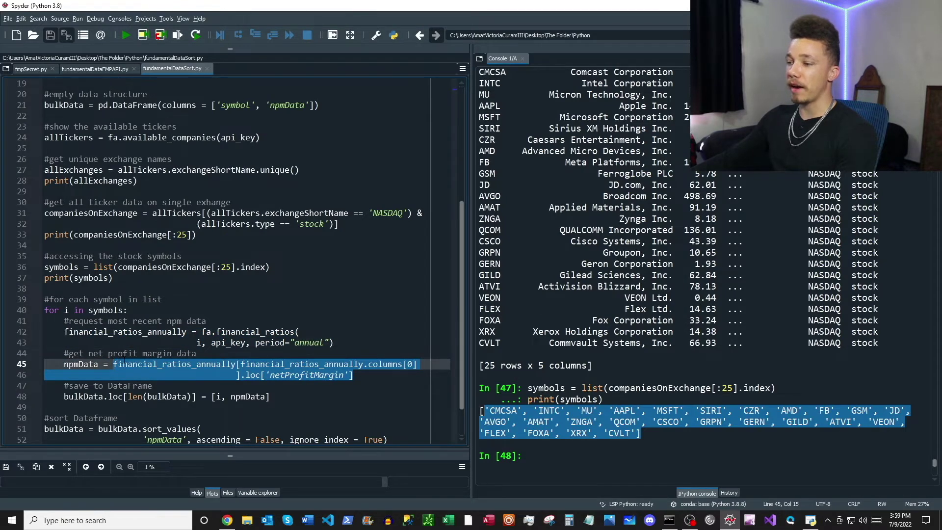
pyautogui.click(171, 380)
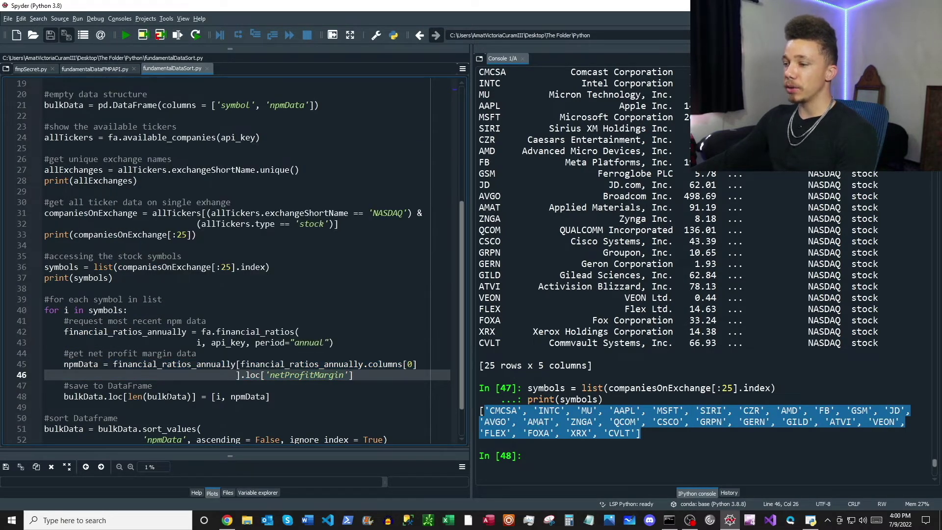
pyautogui.doubleClick(167, 397)
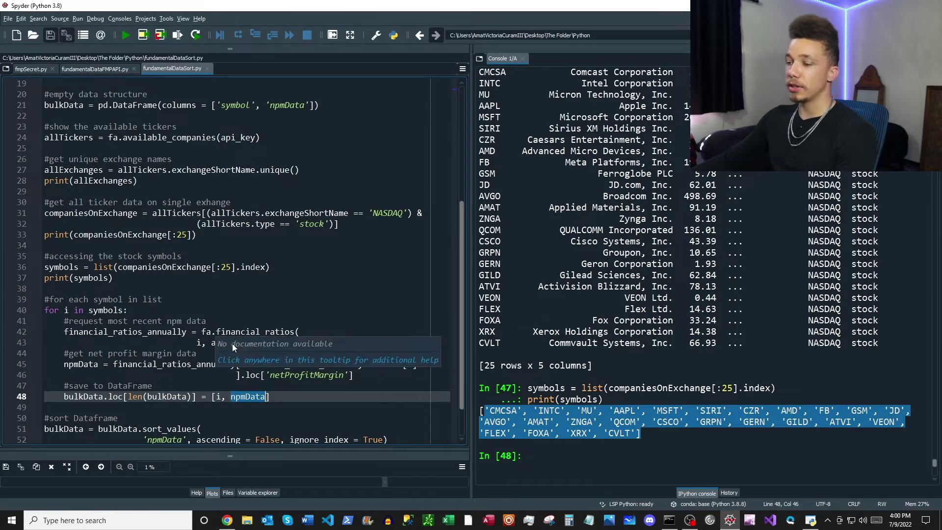
pyautogui.scroll(-2, 202, 378)
# Step: Run the margin-collecting loop (lines 40–48) and the npmData sort (lines 51–52)
pyautogui.press('F9')
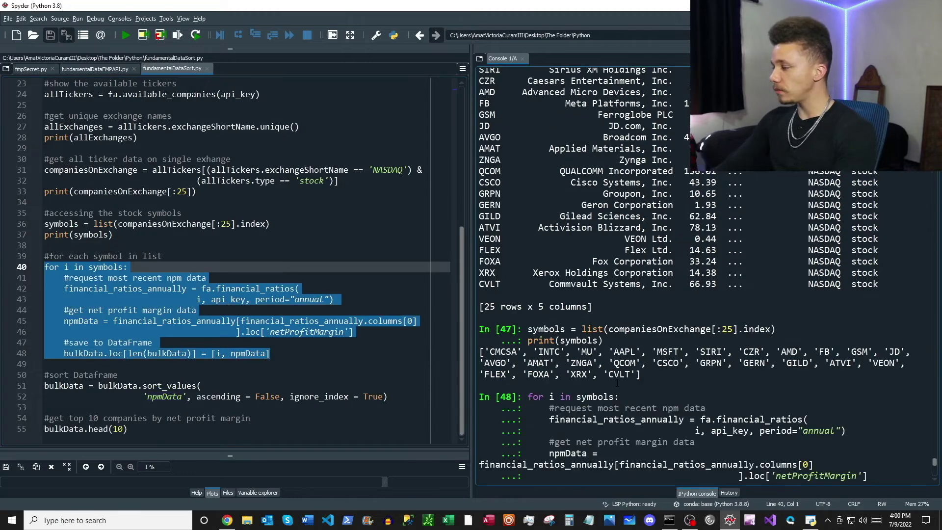
pyautogui.press('F9')
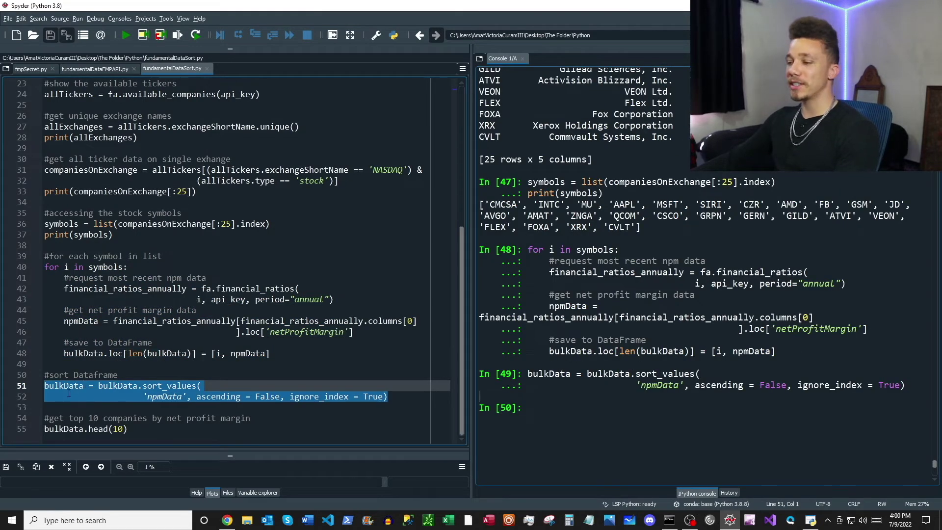
pyautogui.click(158, 386)
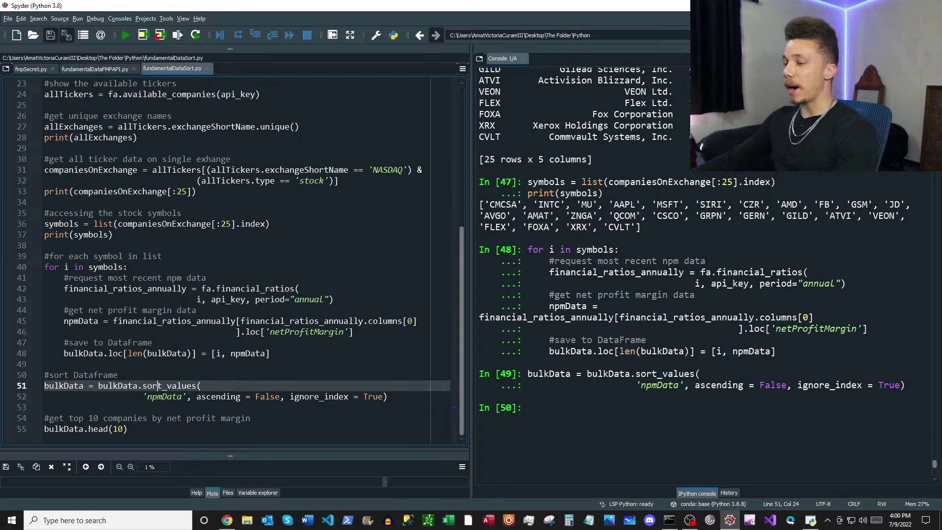
# Step: Show bulkData in the console: MSFT highest at 0.364517, GERN lowest at -3.914108
pyautogui.click(547, 425)
pyautogui.write('bulkData')
pyautogui.press('Return')
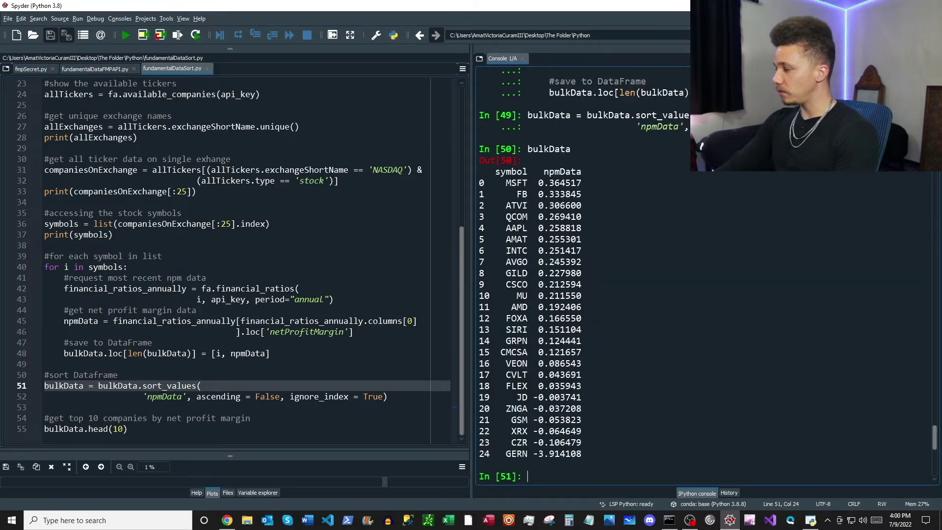
pyautogui.moveTo(571, 183); pyautogui.dragTo(478, 182)
pyautogui.click(561, 183)
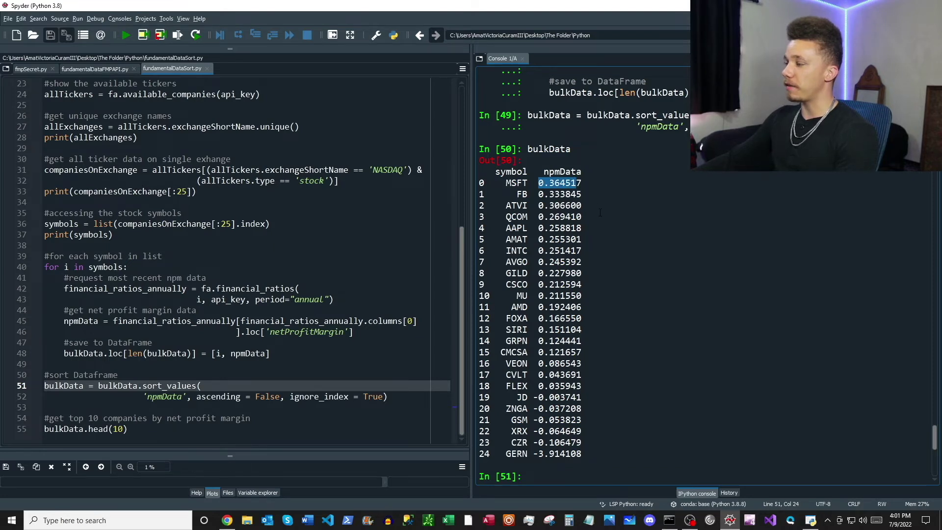
pyautogui.moveTo(583, 455); pyautogui.dragTo(481, 398)
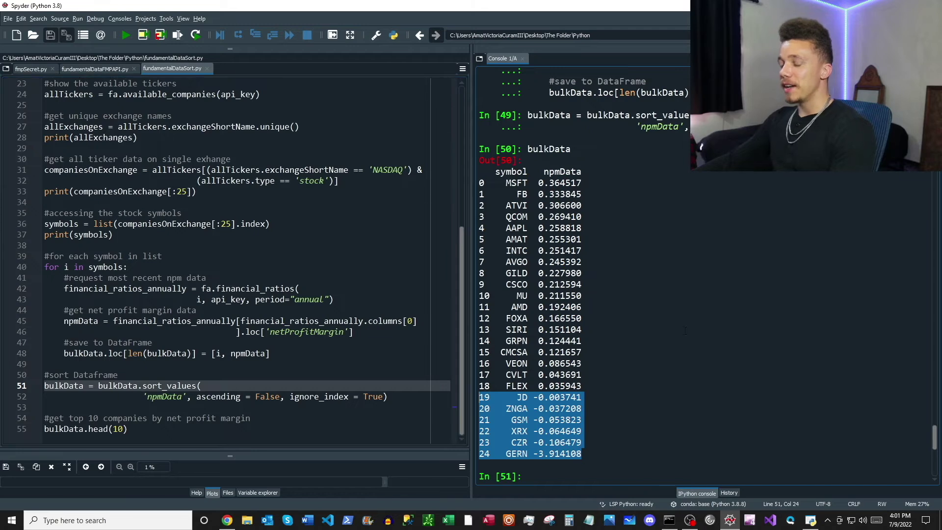
pyautogui.scroll(-2, 615, 408)
pyautogui.click(531, 429)
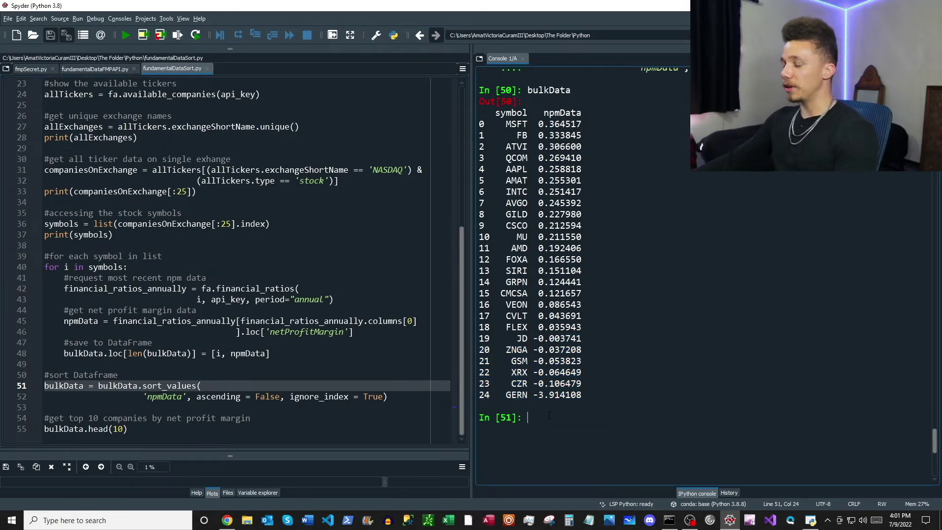
pyautogui.moveTo(137, 431); pyautogui.dragTo(34, 423)
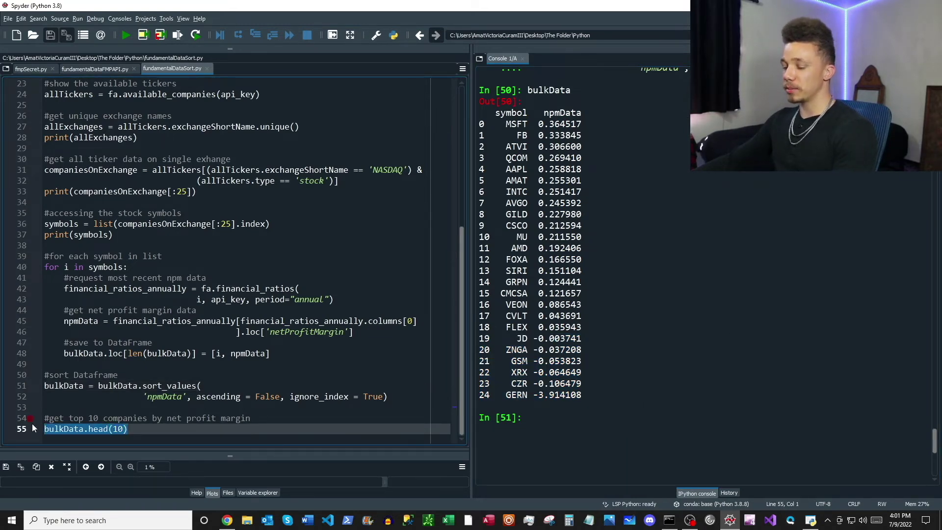
# Step: Run bulkData.head(10) to list the top 10 companies, MSFT through CSCO
pyautogui.press('F9')
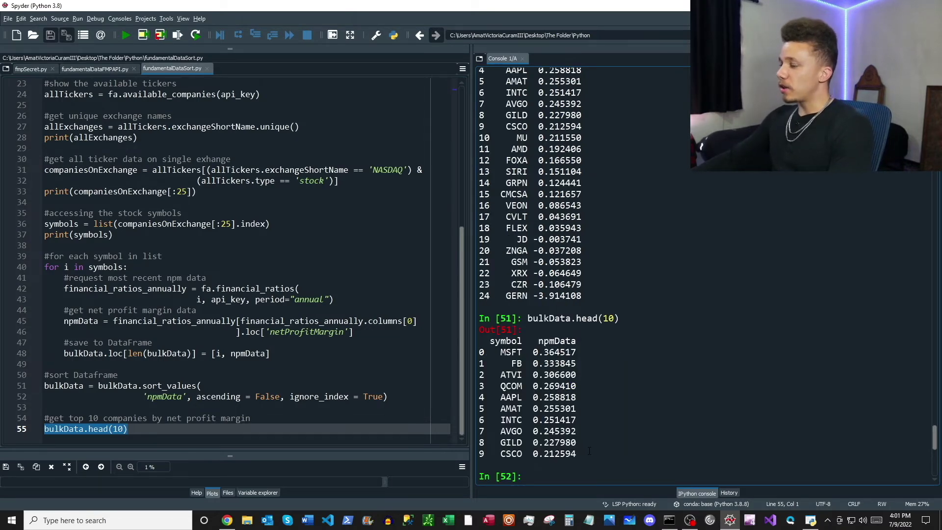
pyautogui.moveTo(591, 456); pyautogui.dragTo(501, 352)
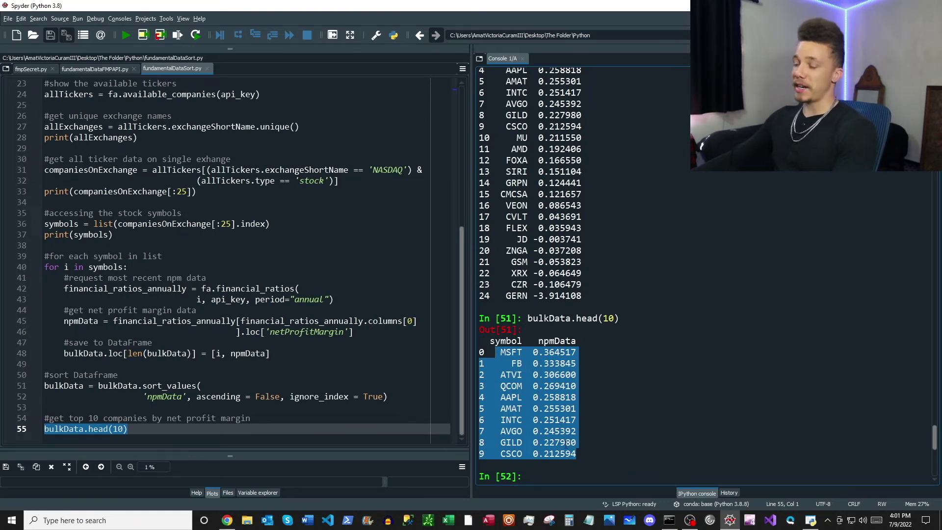
pyautogui.click(568, 477)
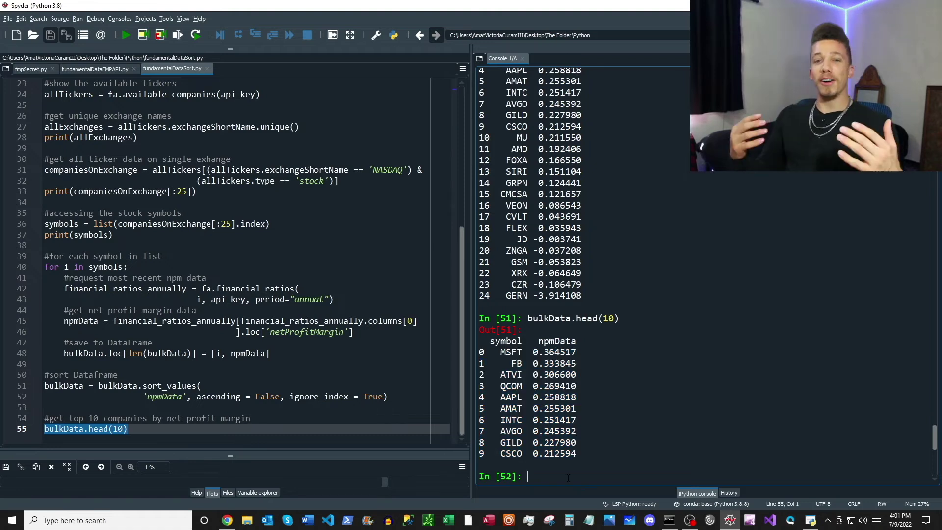